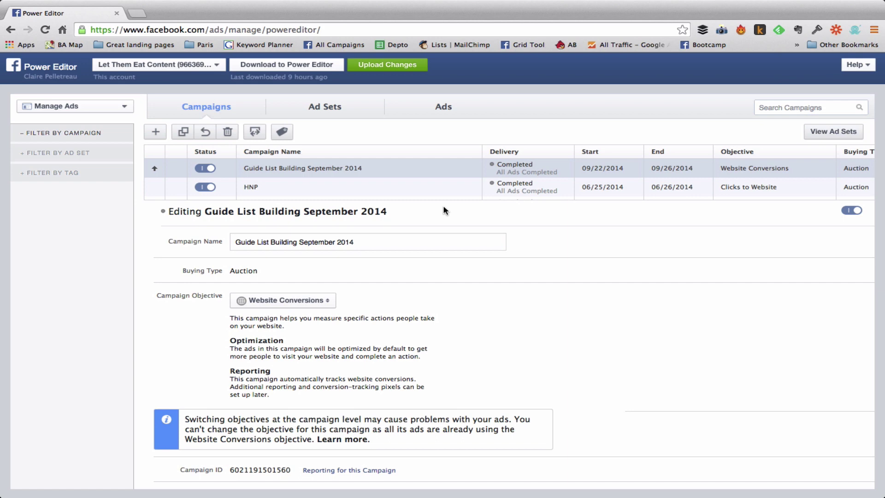
Switch Power Editor to its Audiences section and show the Create Audience options
click(95, 108)
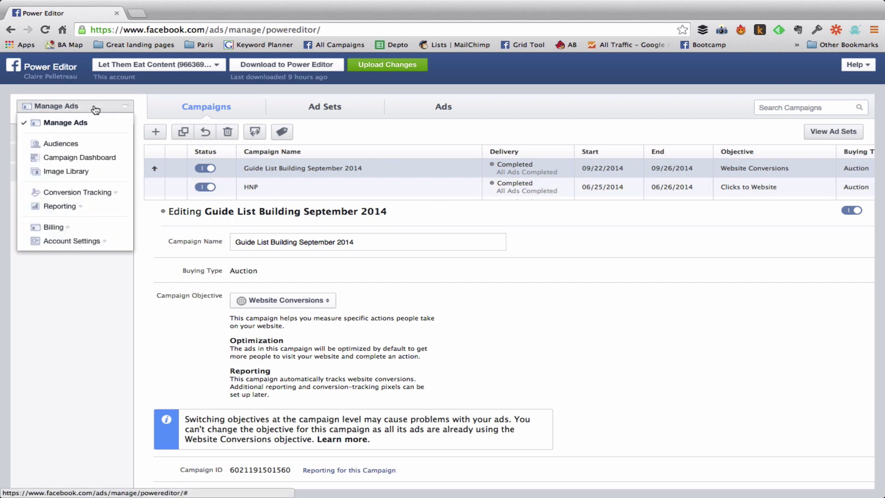
click(65, 146)
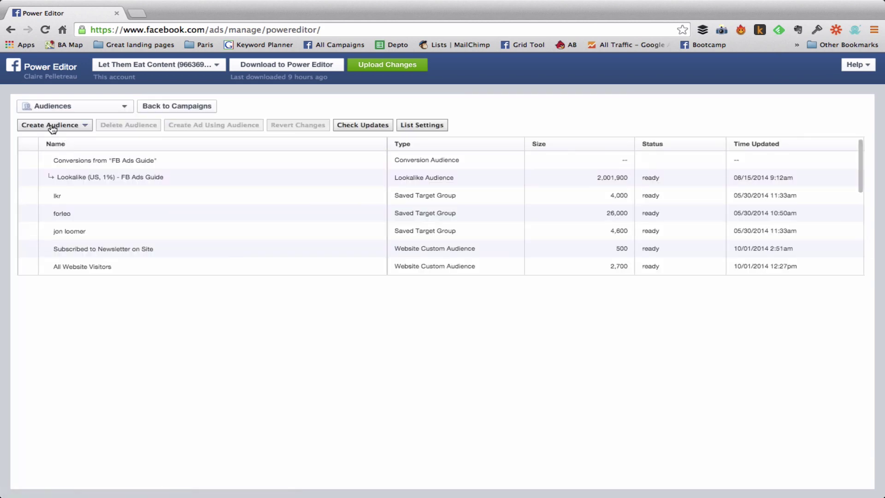
click(52, 127)
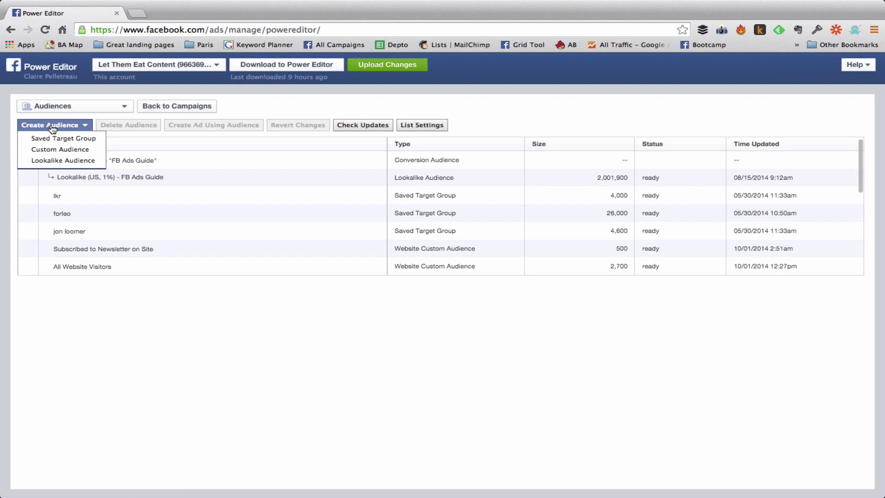
Remove 'powereditor/' from the address and open the Let Them Eat Content ad account's campaigns
click(266, 29)
click(266, 29)
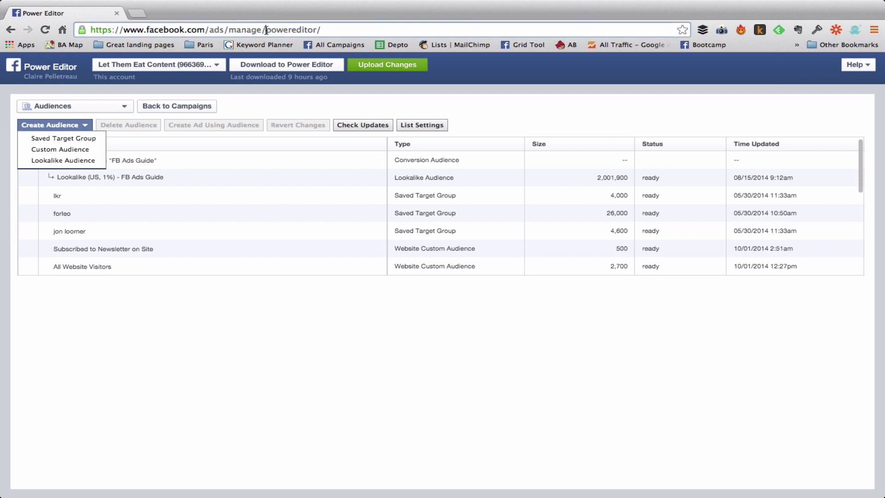
drag(338, 30, 268, 30)
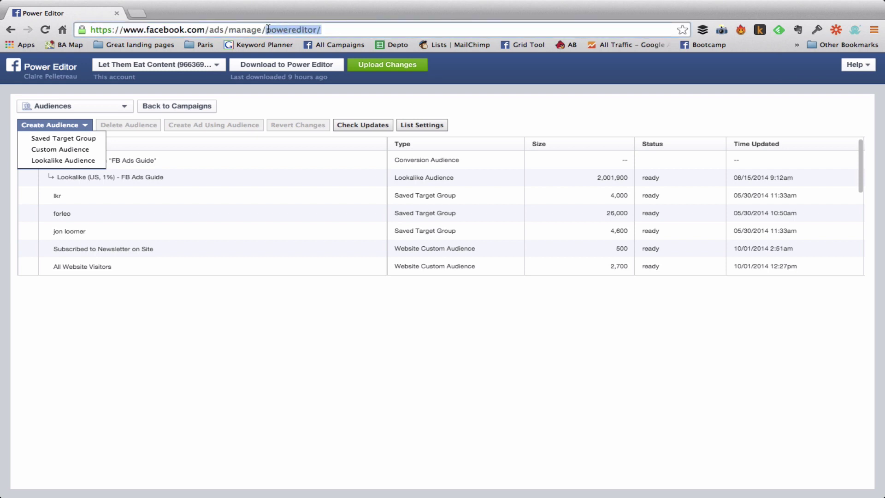
key(BackSpace)
key(Return)
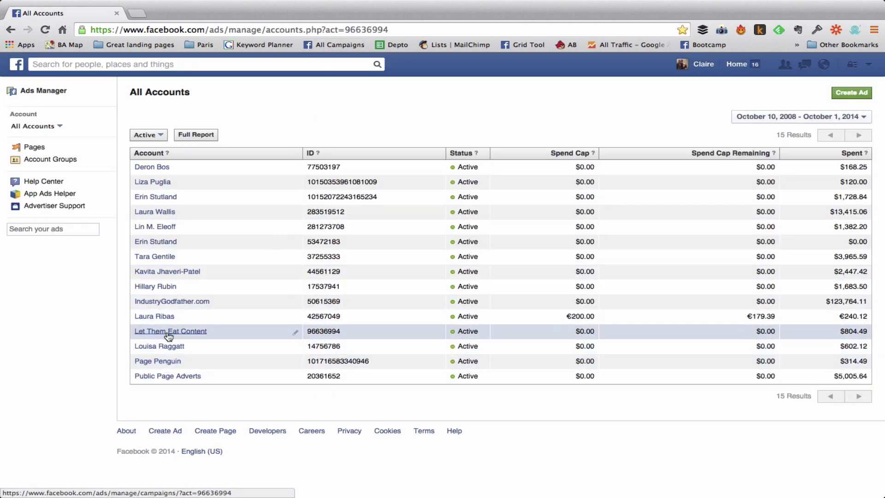
click(168, 333)
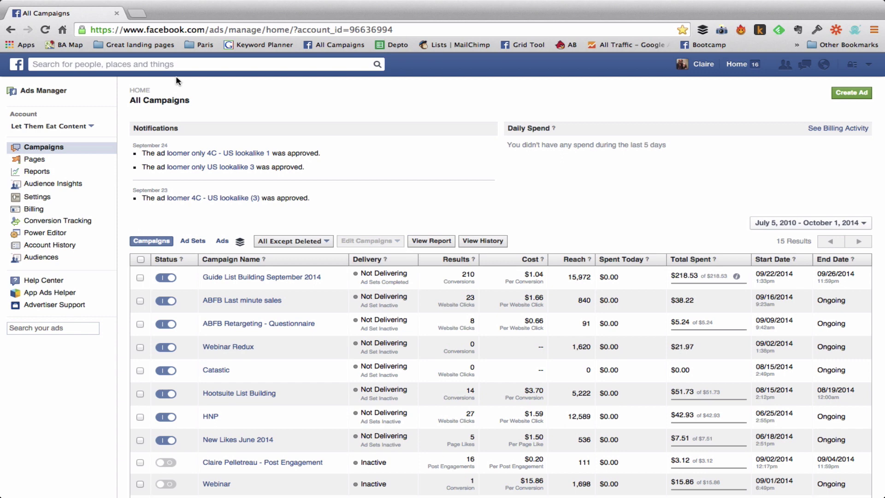
On the account's Audiences page, start creating a new Custom Audience
click(41, 257)
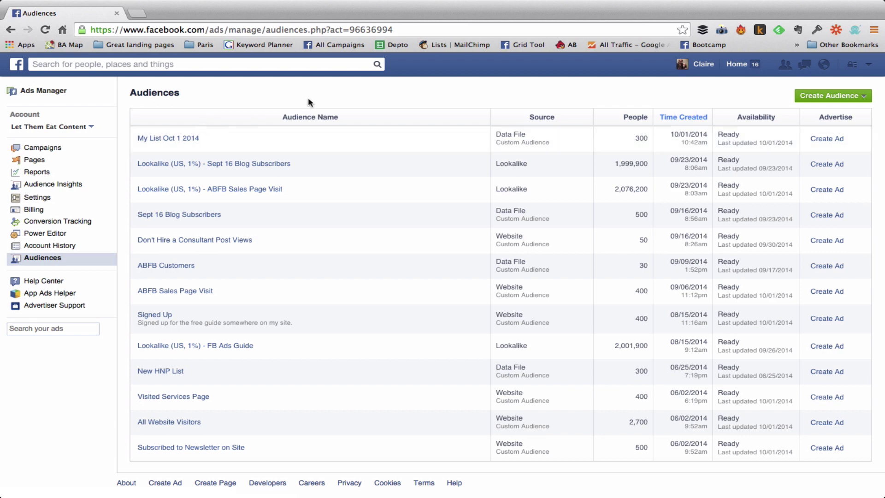
click(829, 97)
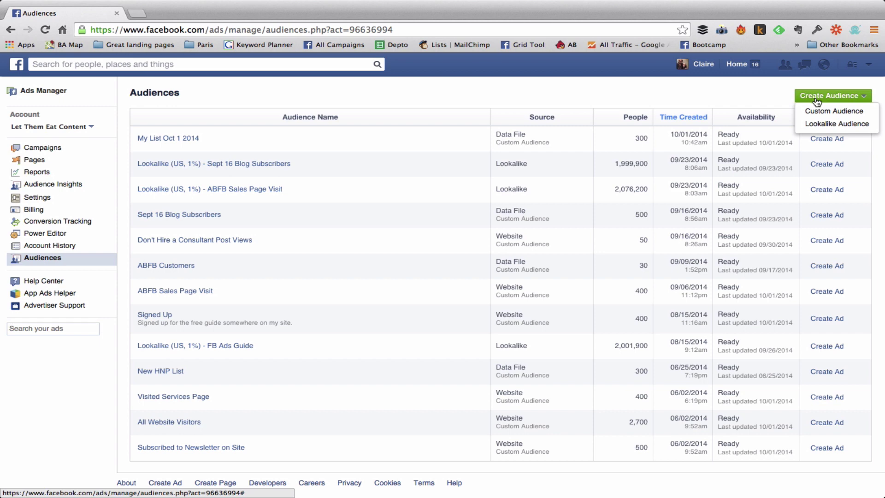
click(816, 112)
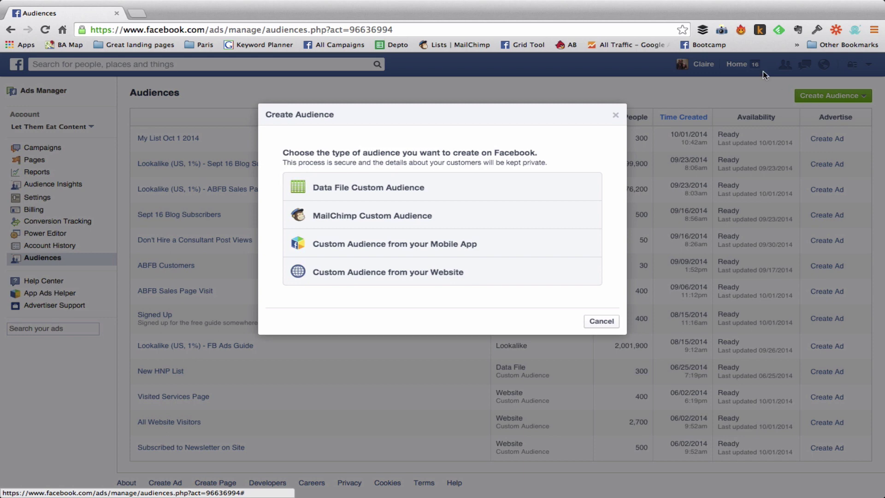
Choose Data File Custom Audience, name it 'My List October 2014' and set data type to Emails
click(392, 187)
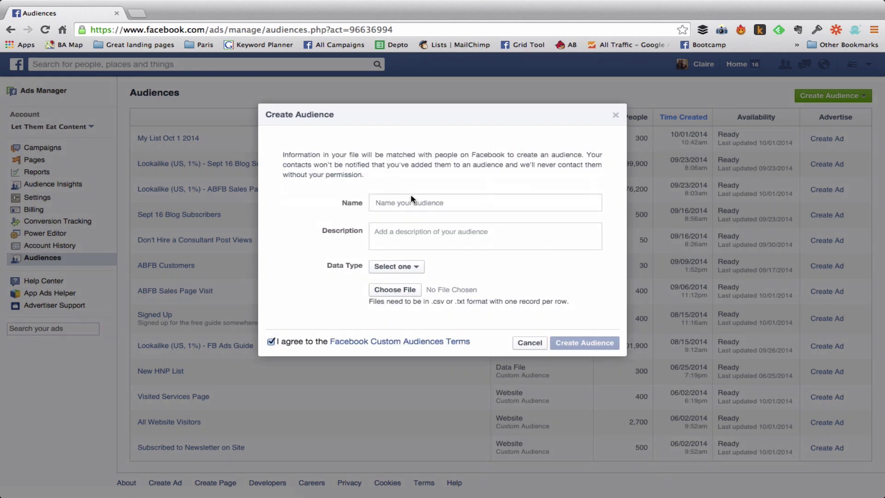
text(My List October 2014)
click(414, 271)
click(413, 283)
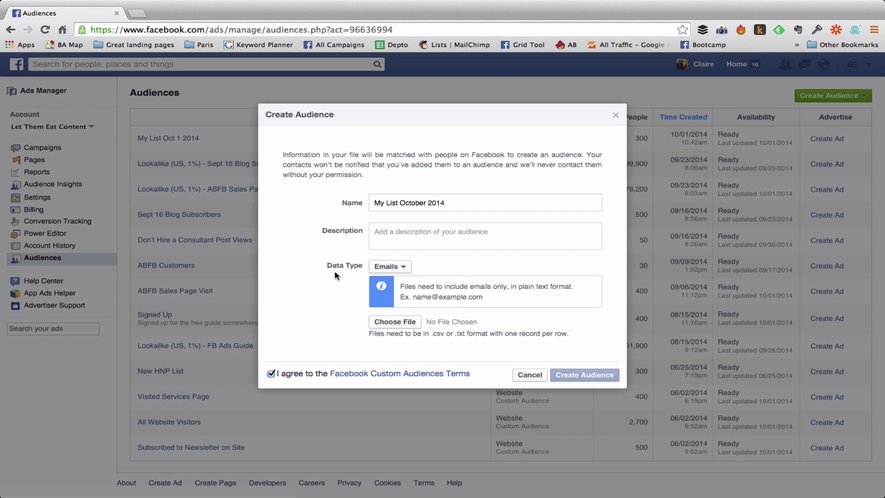
Search the Mac for .csv files and attach members_export_a37ac26228.csv as the email list
click(395, 323)
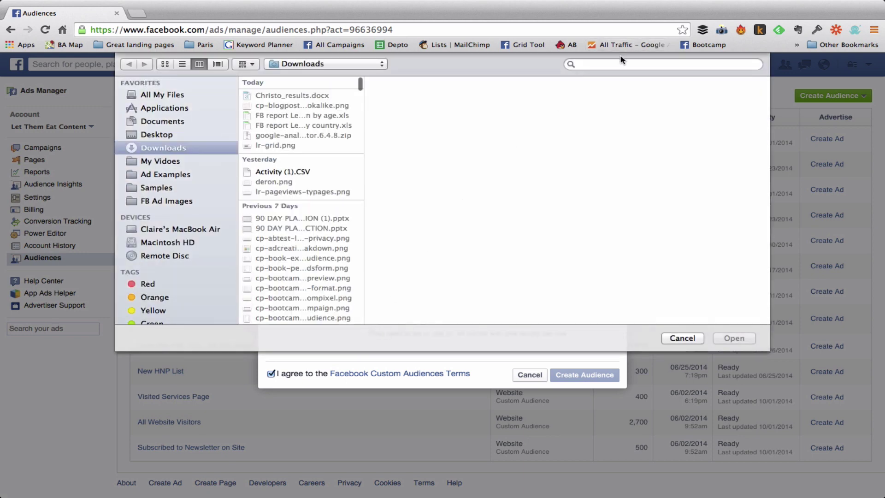
click(619, 64)
text(cp-my)
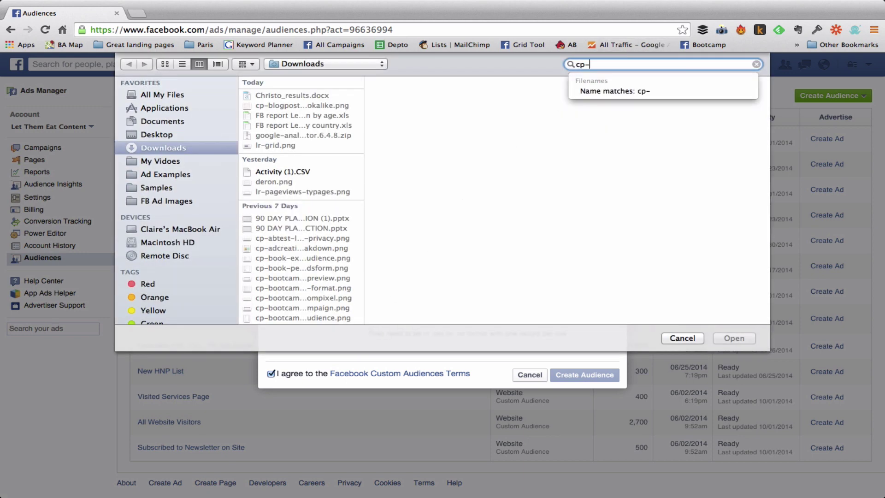
key(BackSpace)
key(BackSpace)
key(BackSpace)
key(BackSpace)
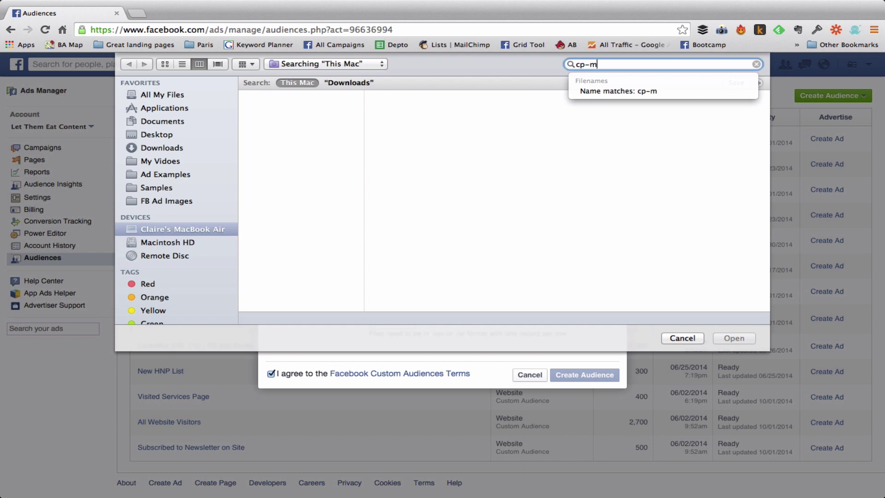
key(BackSpace)
text(.c)
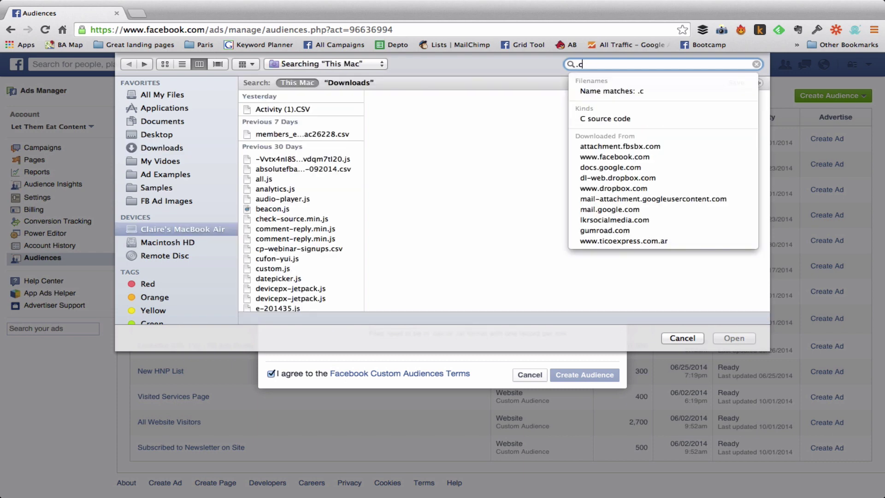
text(sv)
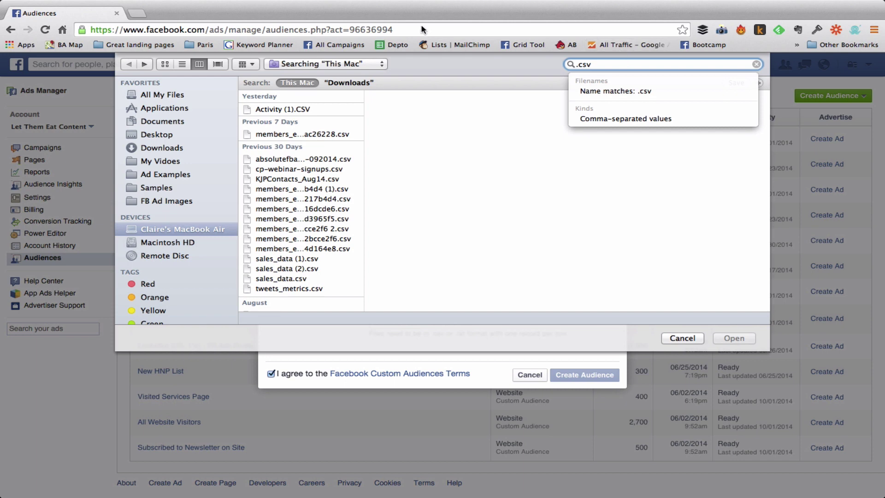
click(347, 138)
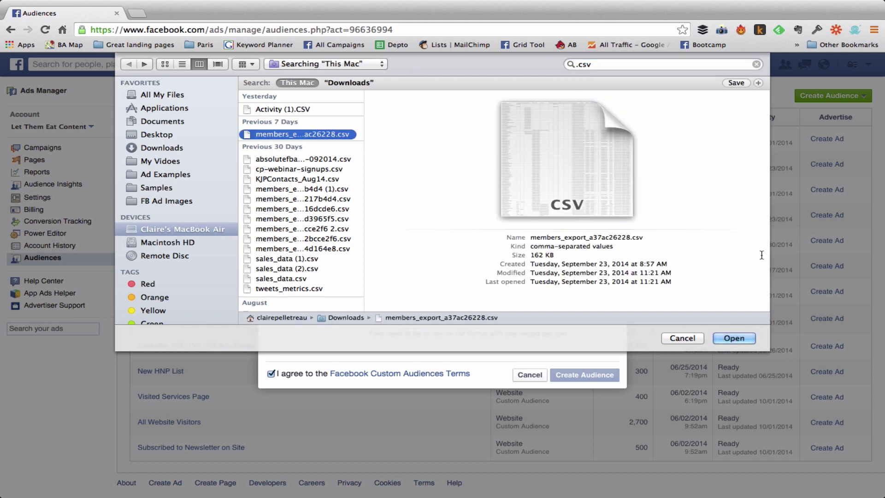
click(743, 339)
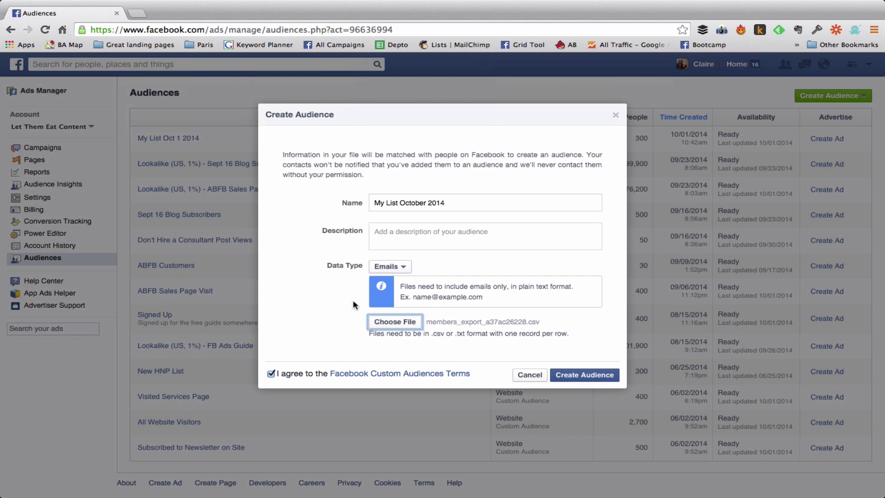
Create the My List October 2014 data file audience and dismiss the confirmation message
click(599, 376)
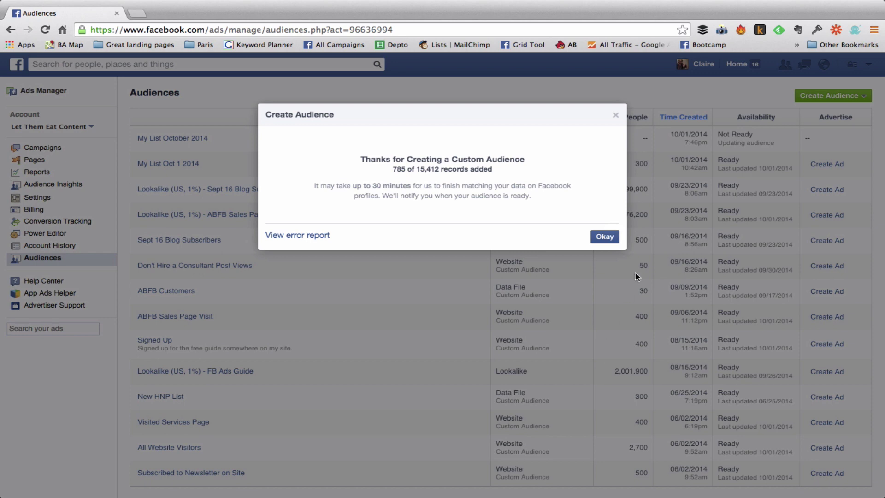
click(609, 237)
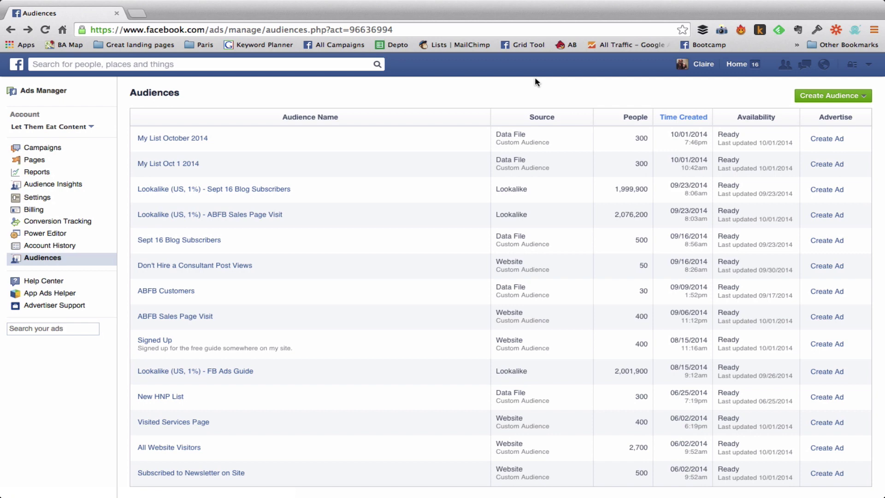
Start a new Lookalike Audience with My List October 2014 as its source
click(844, 95)
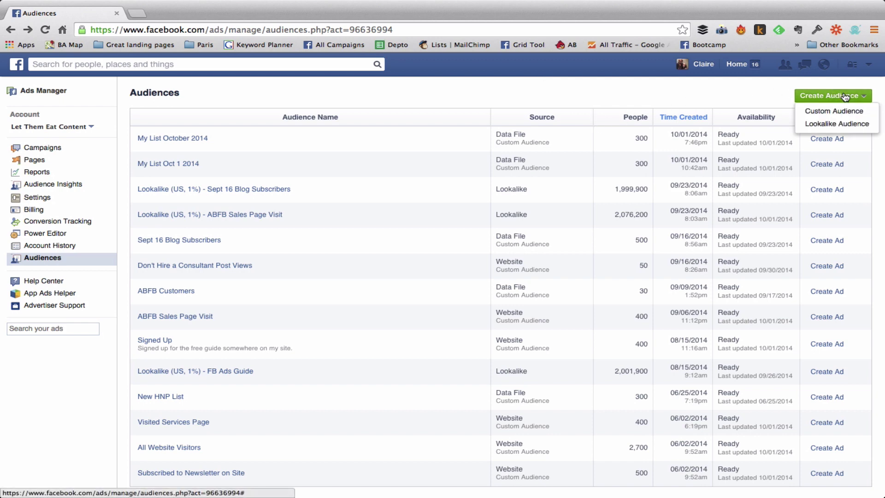
click(835, 124)
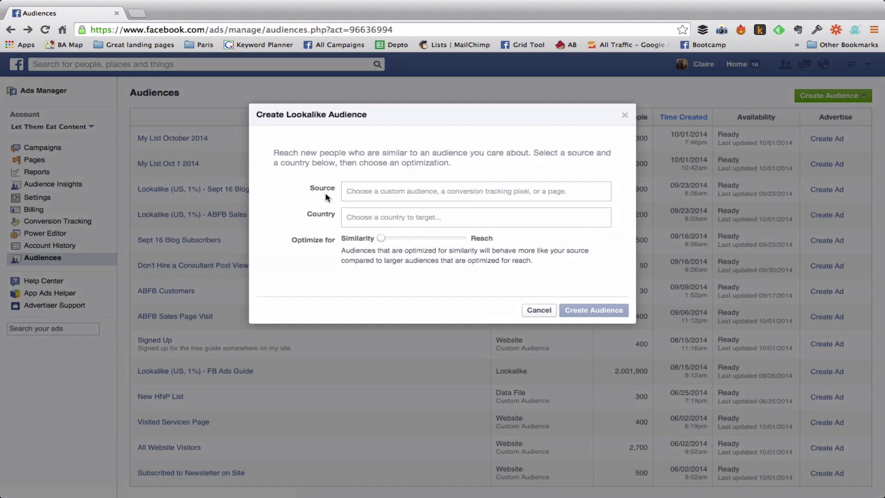
click(364, 190)
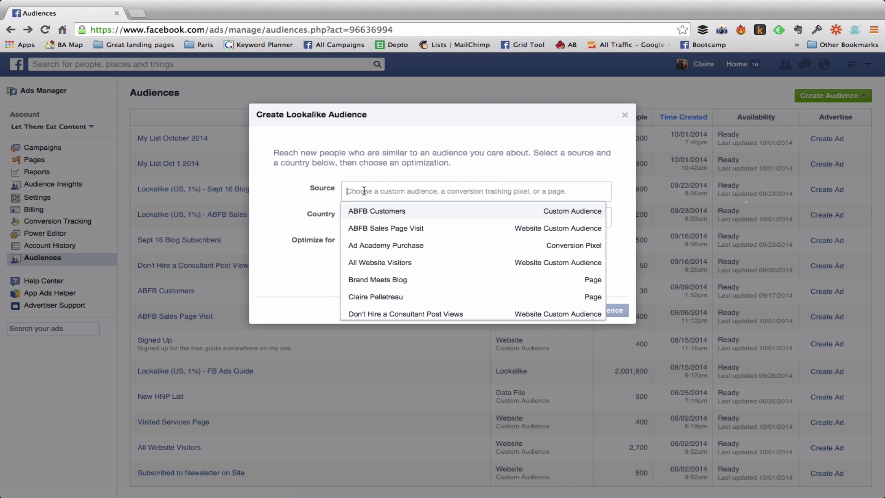
text(My)
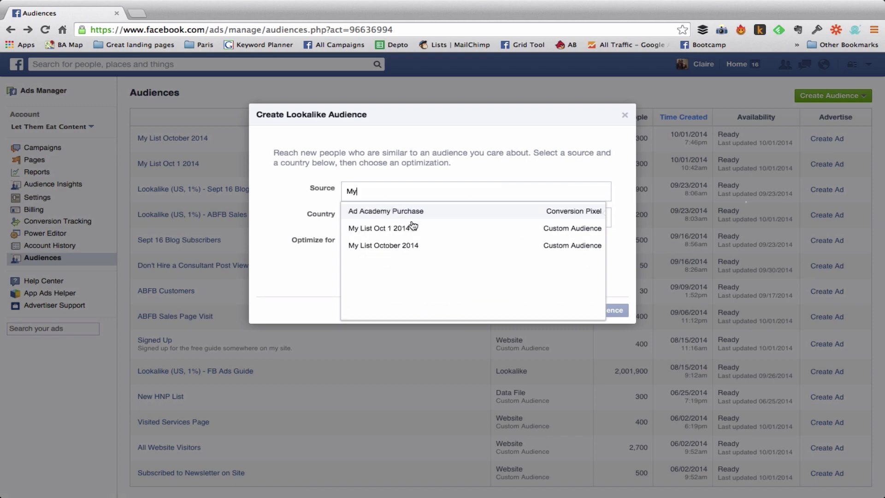
click(384, 246)
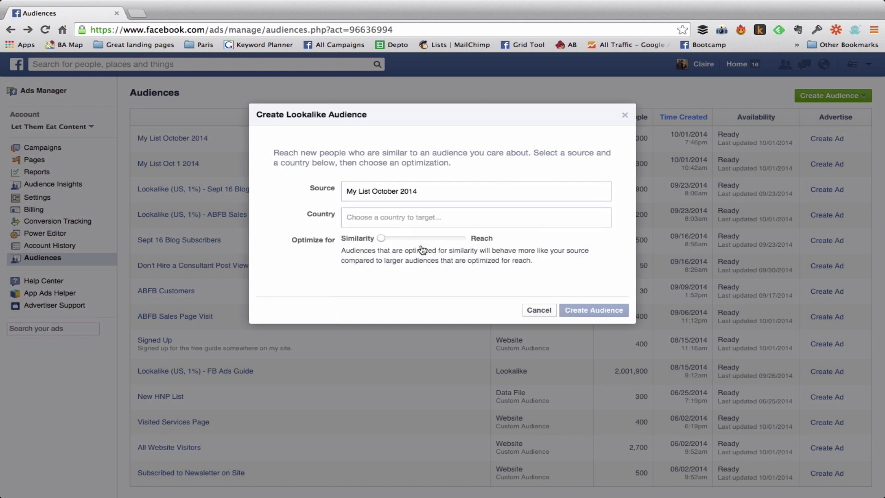
Target United States, keep the slider at Similarity, and create the lookalike audience
click(401, 217)
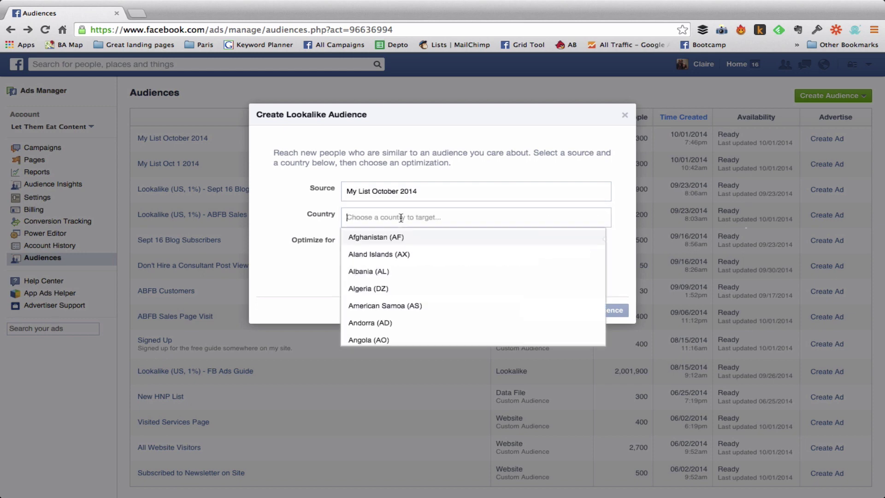
text(united)
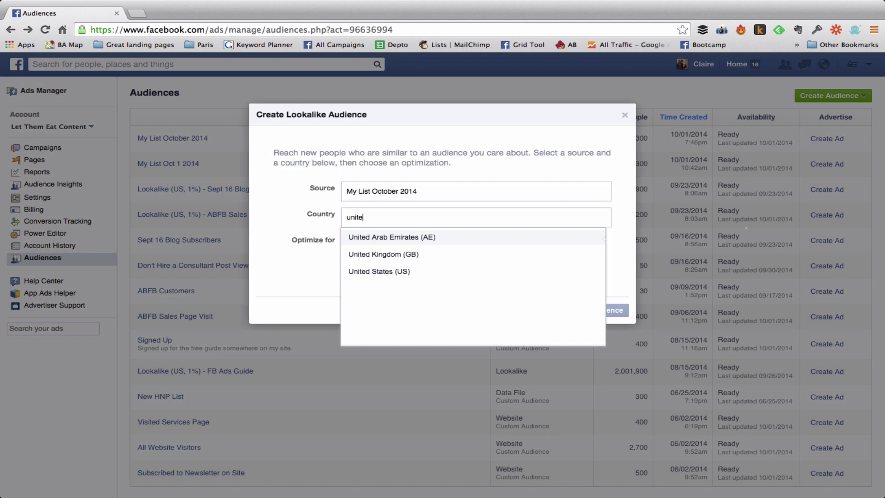
click(388, 272)
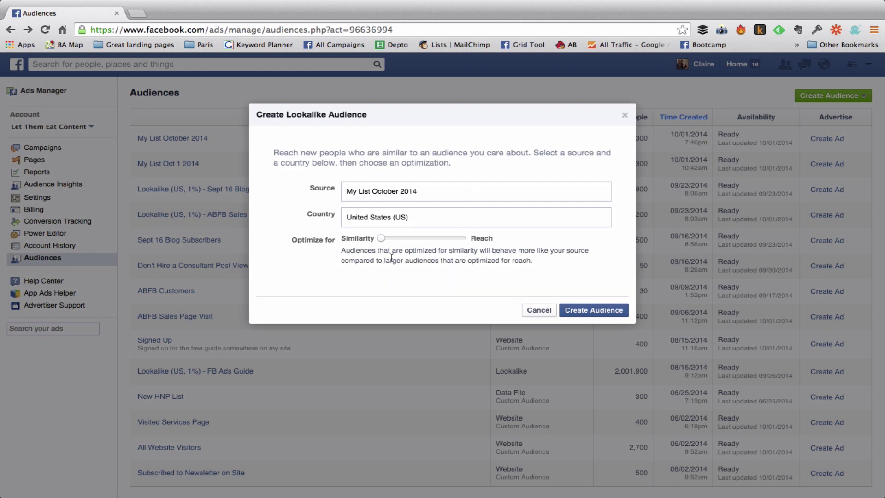
mouse_move(382, 239)
mouse_move(385, 240)
mouse_down()
mouse_move(396, 239)
mouse_move(381, 240)
mouse_up()
click(611, 312)
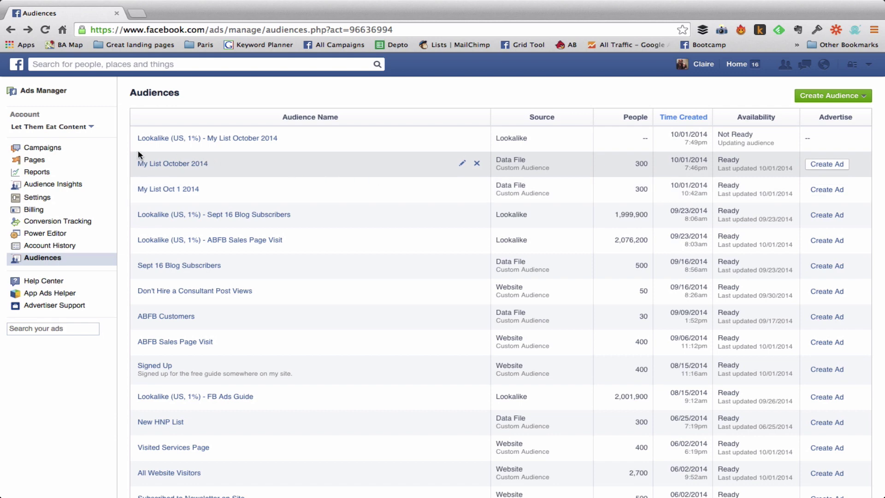
Check the new Lookalike (US, 1%) - My List October 2014 entry in the Audiences table
mouse_move(175, 141)
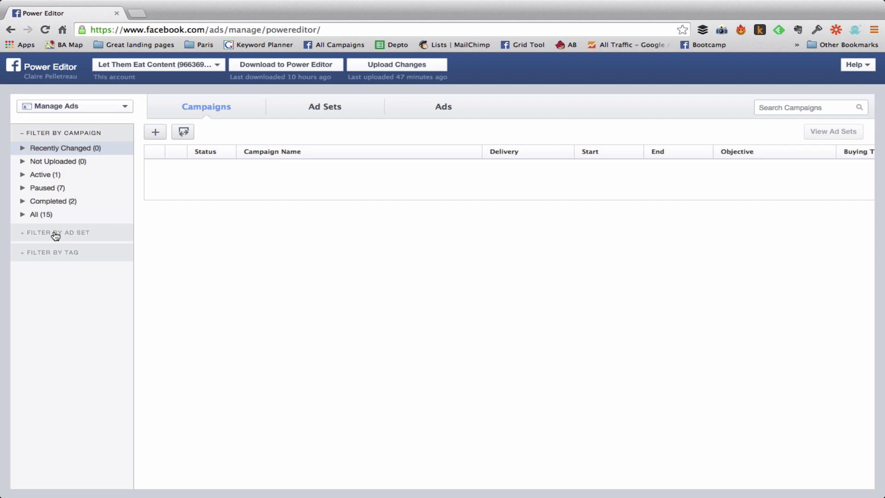
Download the account's data, then show the Guide List Building September 2014 campaign's ads
click(291, 66)
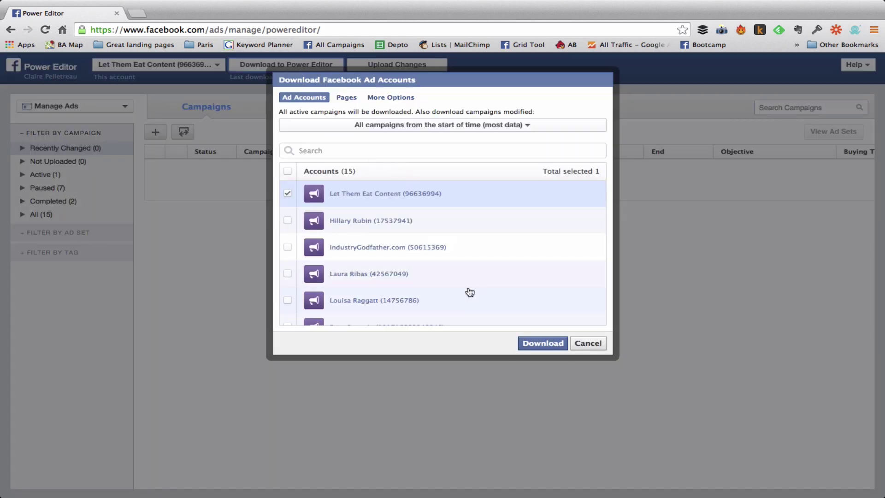
click(542, 344)
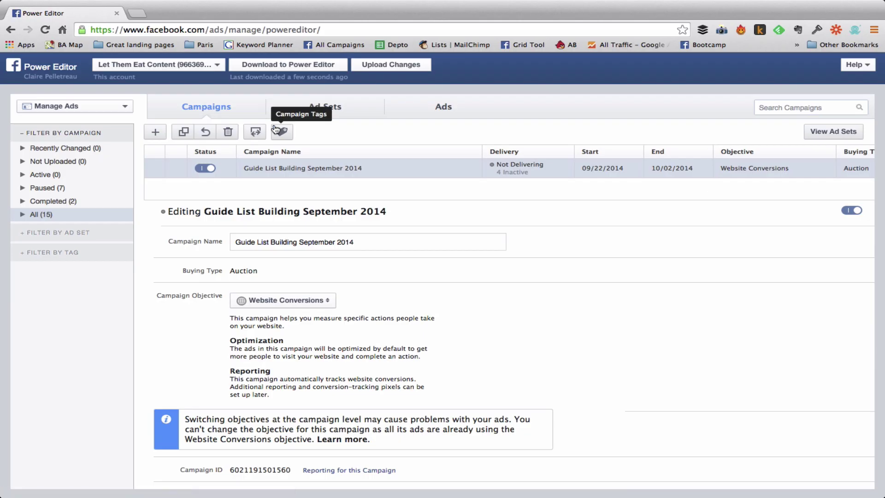
click(44, 214)
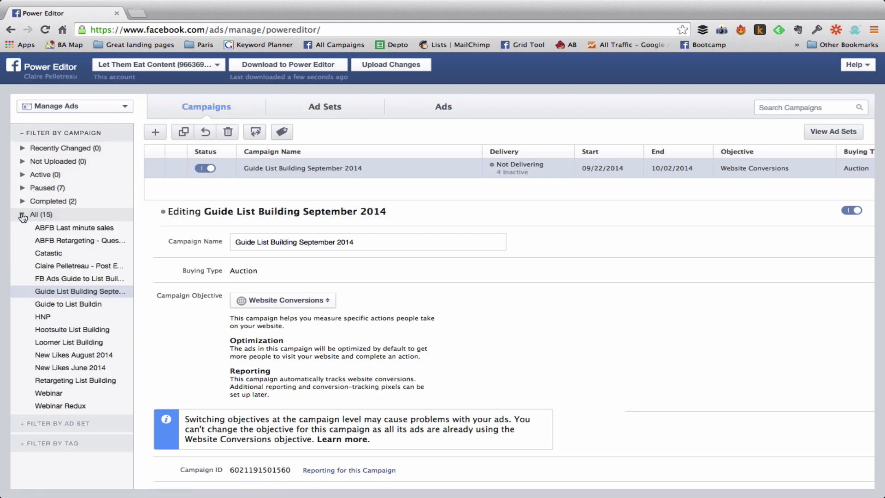
click(64, 293)
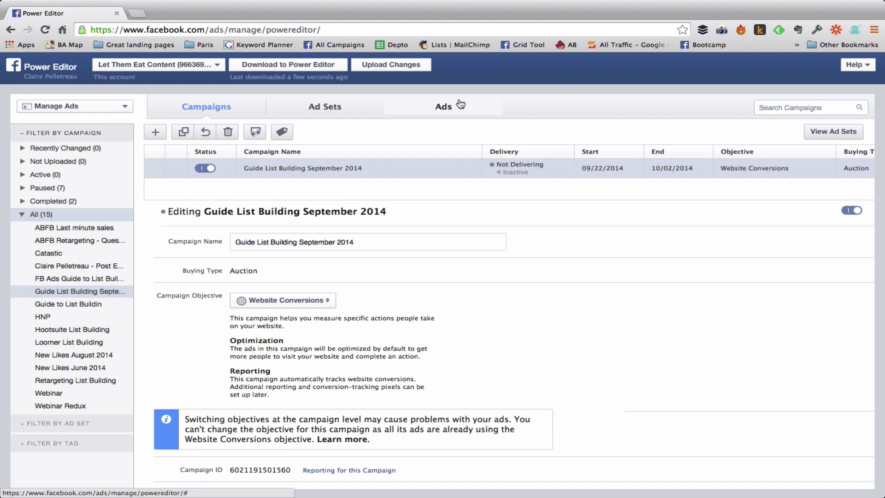
click(440, 113)
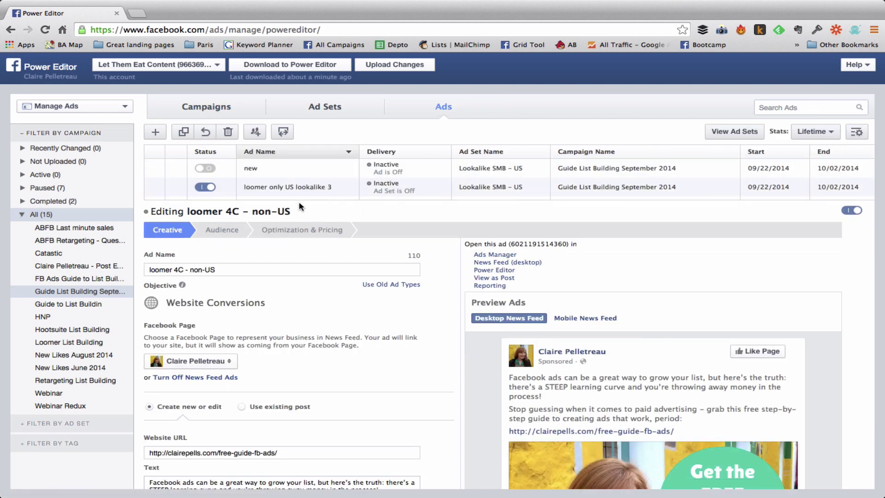
Target ad 'new' at Lookalike (US, 1%) - My List October 2014, excluding My List October 2014
click(276, 167)
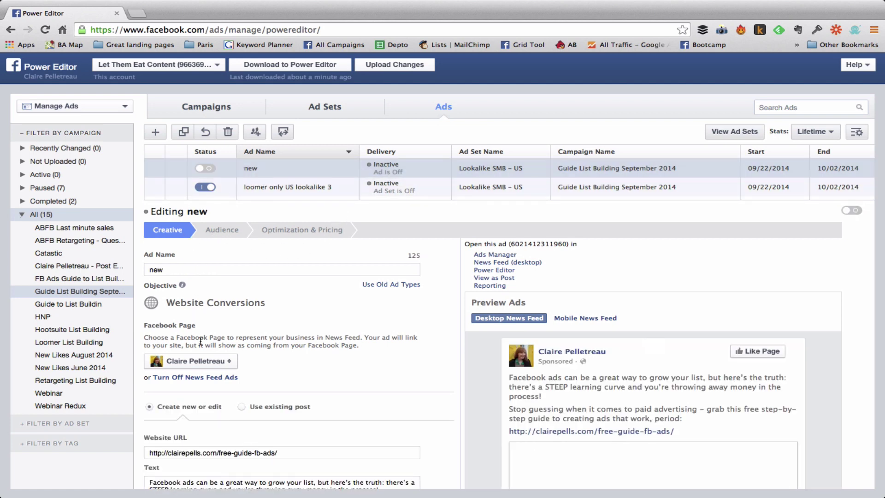
click(225, 233)
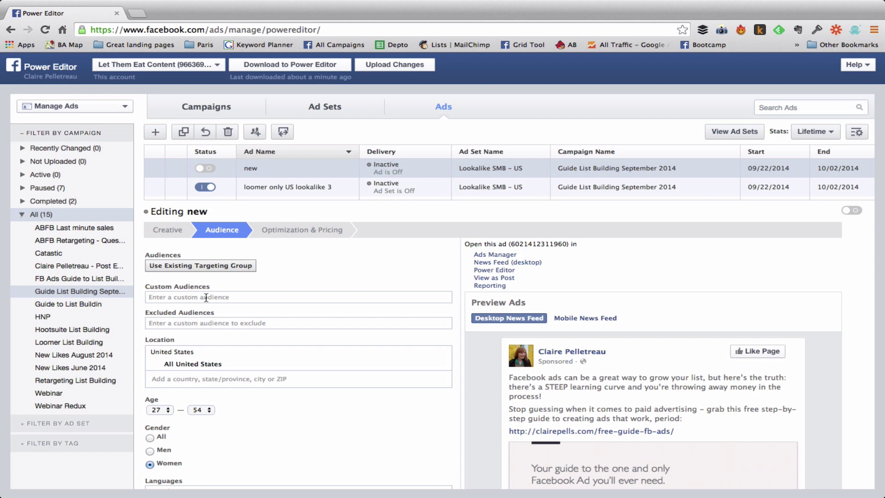
text(loo)
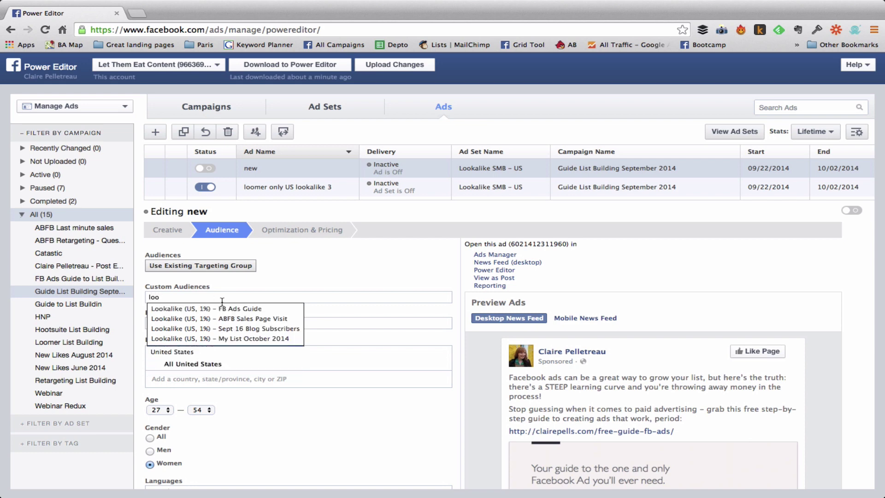
click(232, 338)
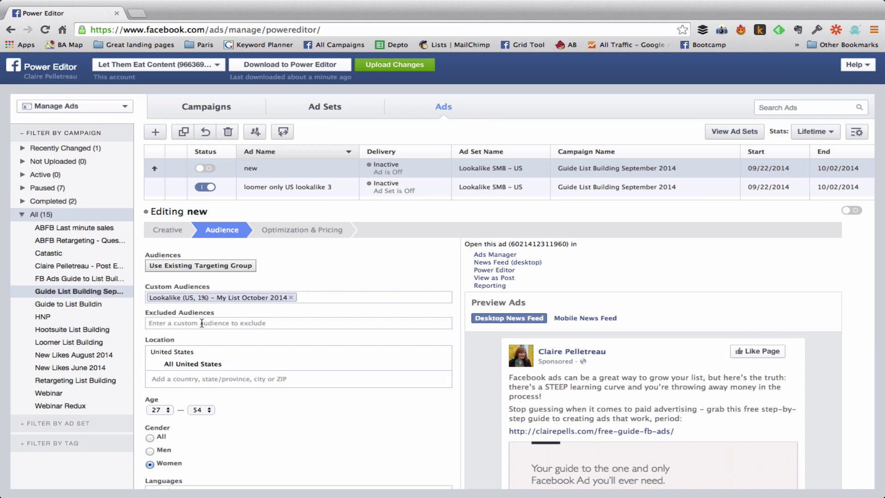
text(my)
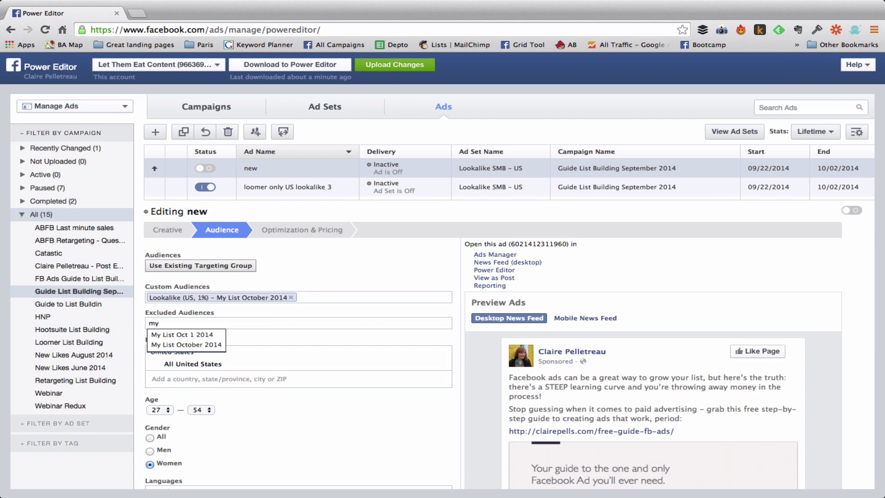
click(203, 345)
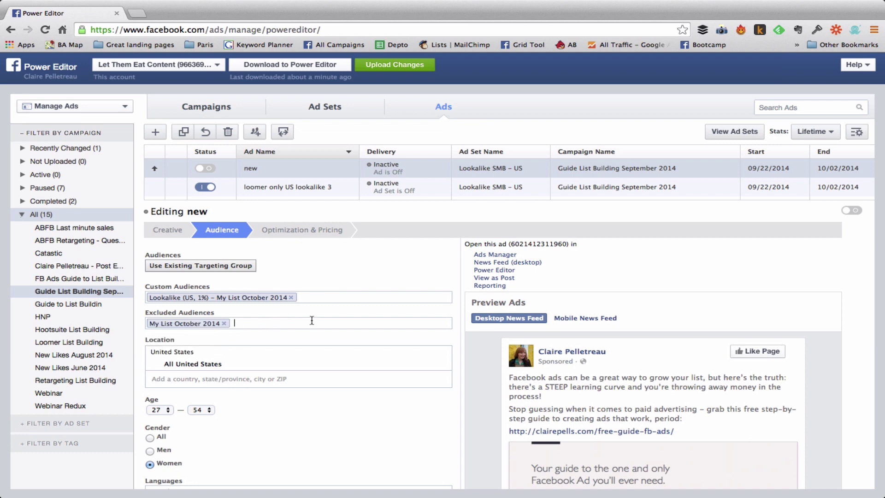
scroll(312, 320, down, 1)
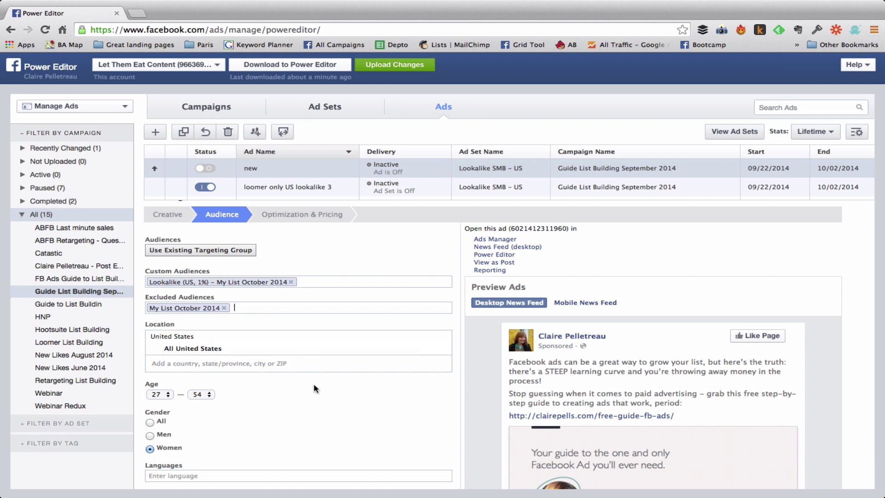
scroll(313, 384, down, 2)
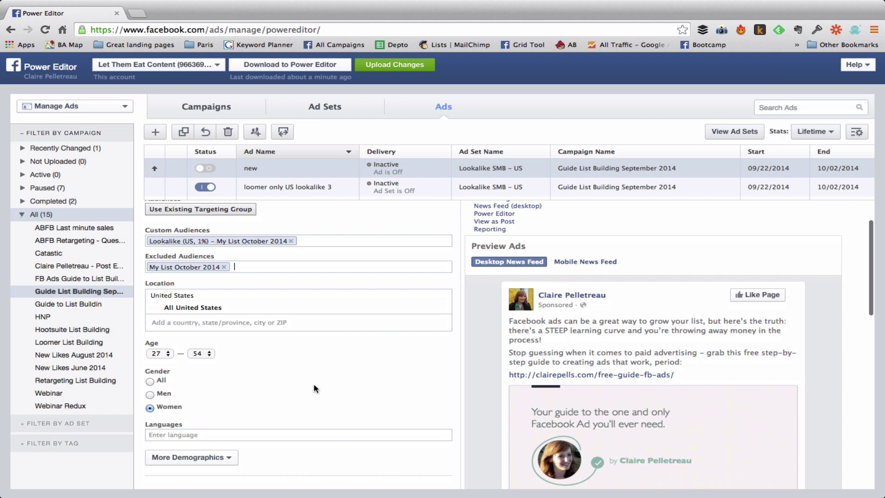
scroll(313, 385, down, 1)
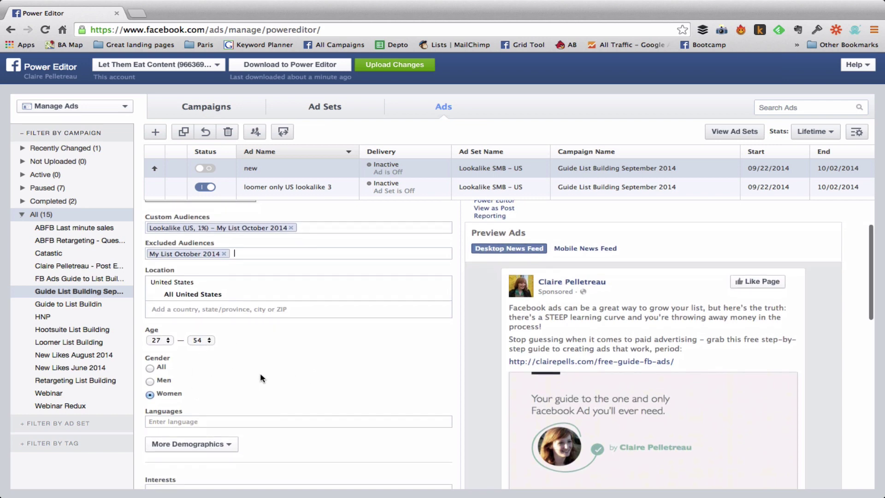
scroll(260, 374, down, 1)
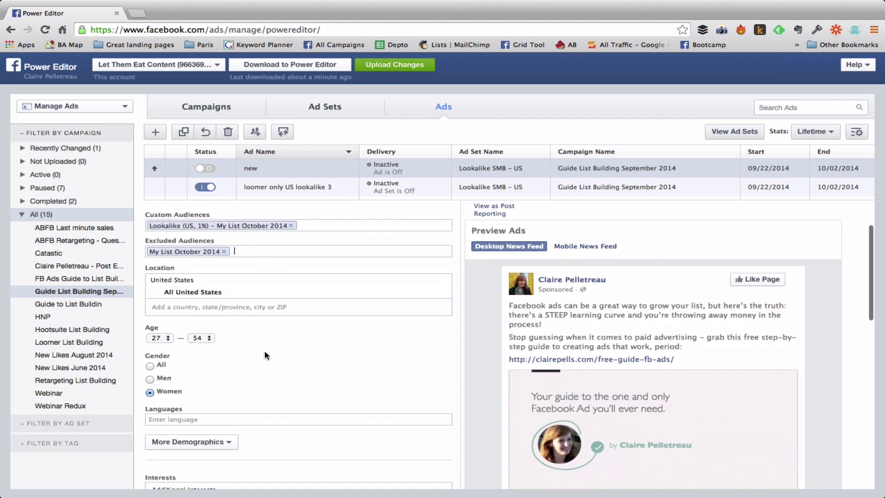
scroll(265, 355, down, 4)
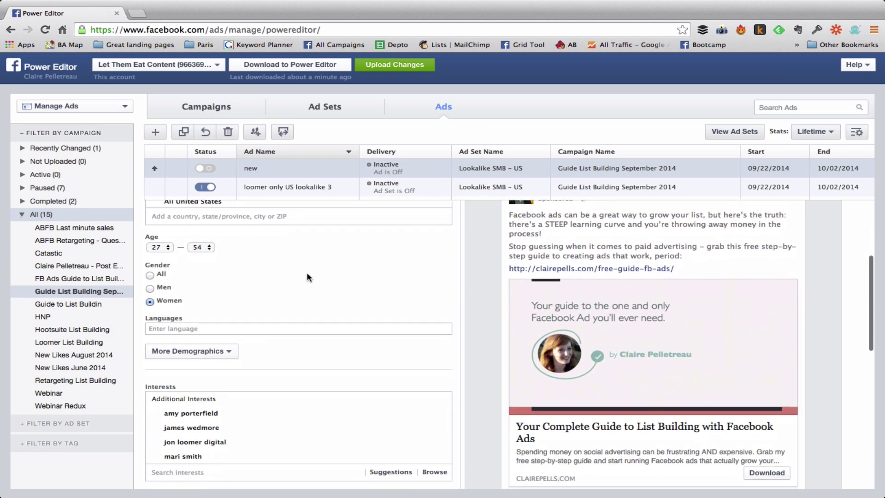
scroll(307, 276, down, 5)
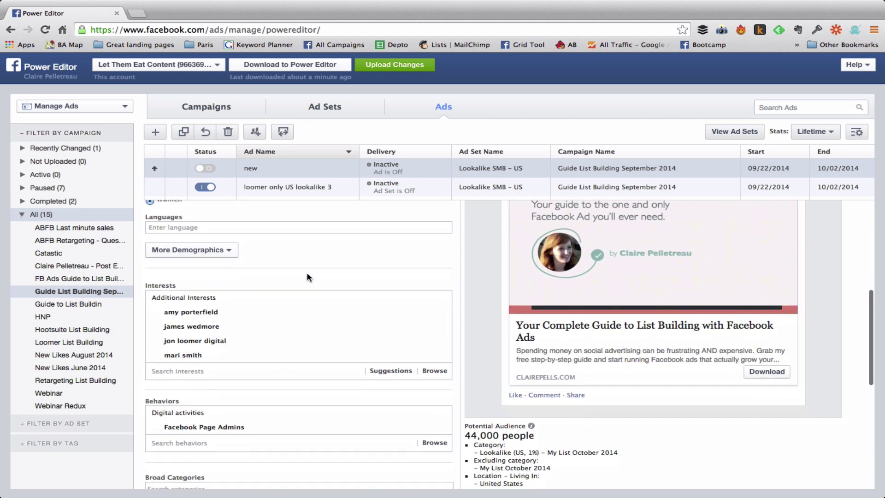
scroll(308, 276, down, 1)
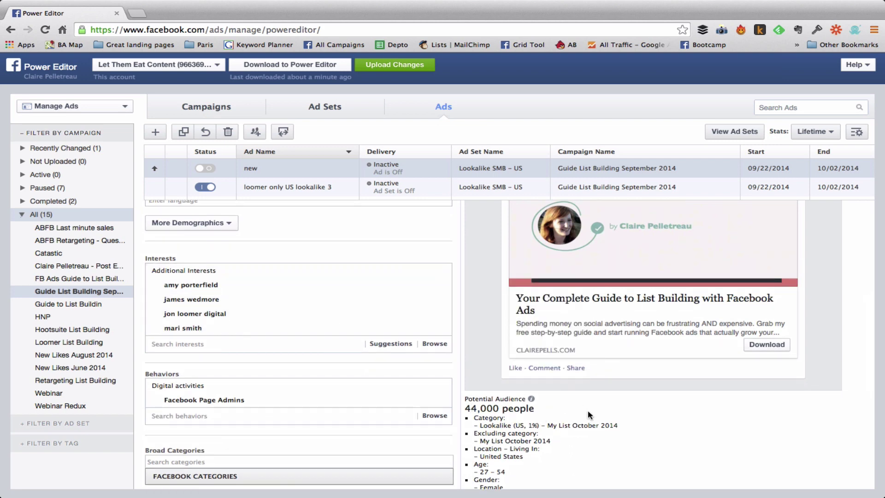
scroll(469, 290, up, 15)
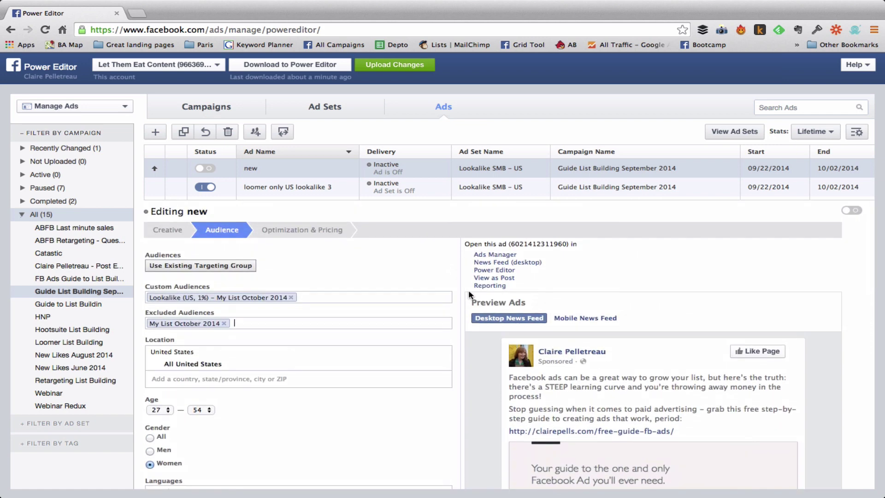
Upload the edited ad "new" so its lookalike audience targeting is saved to the account
click(403, 66)
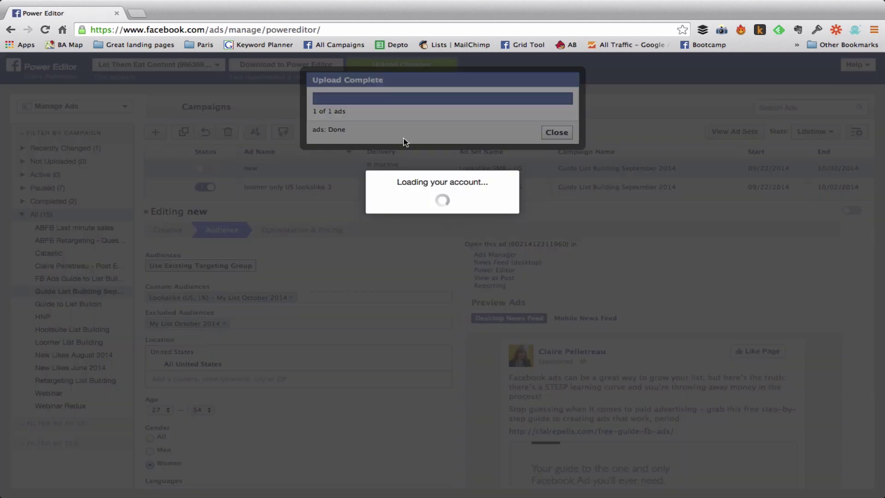